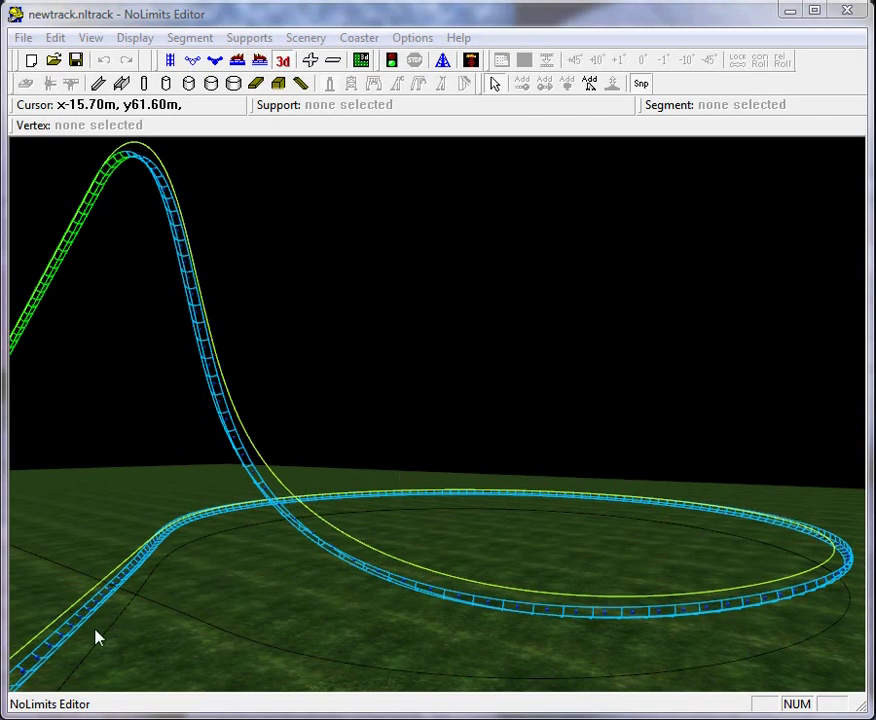
- Minimize NoLimits Editor and zoom the 3D view in on Section 6's drop and banked ring
click(793, 14)
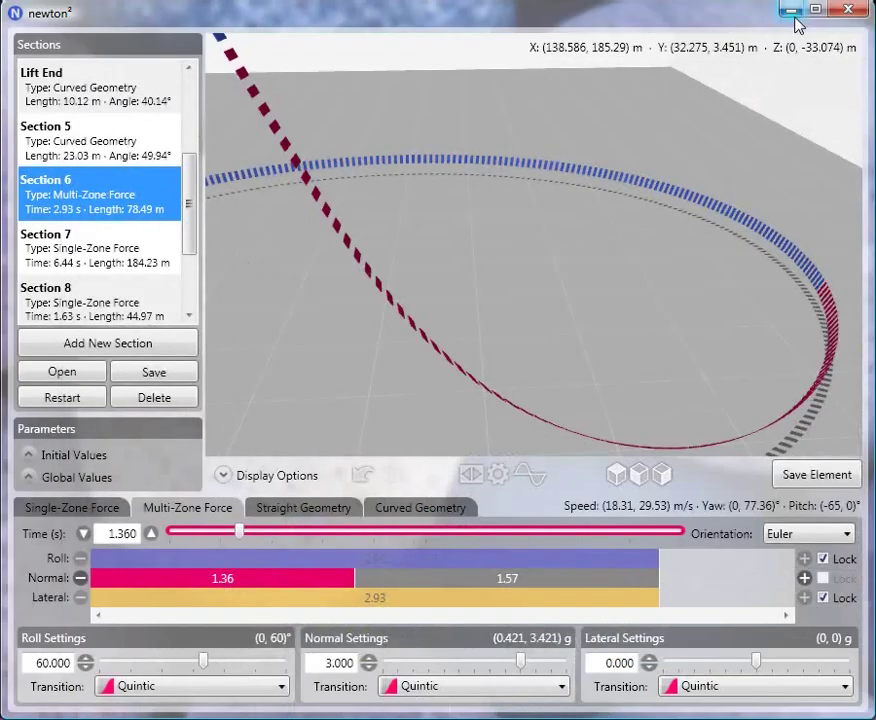
scroll(534, 248, up, 4)
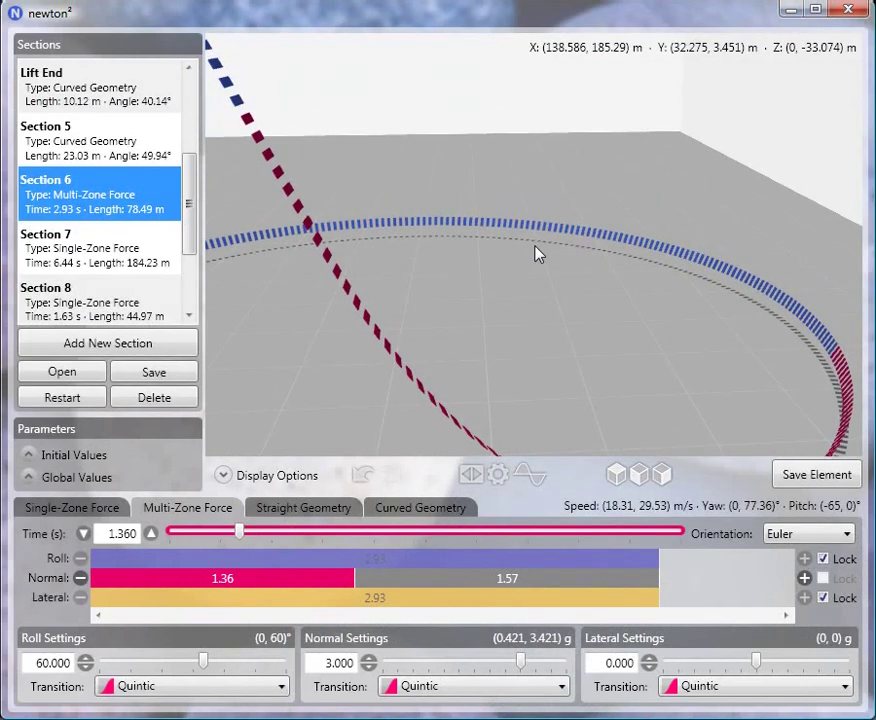
scroll(534, 252, up, 3)
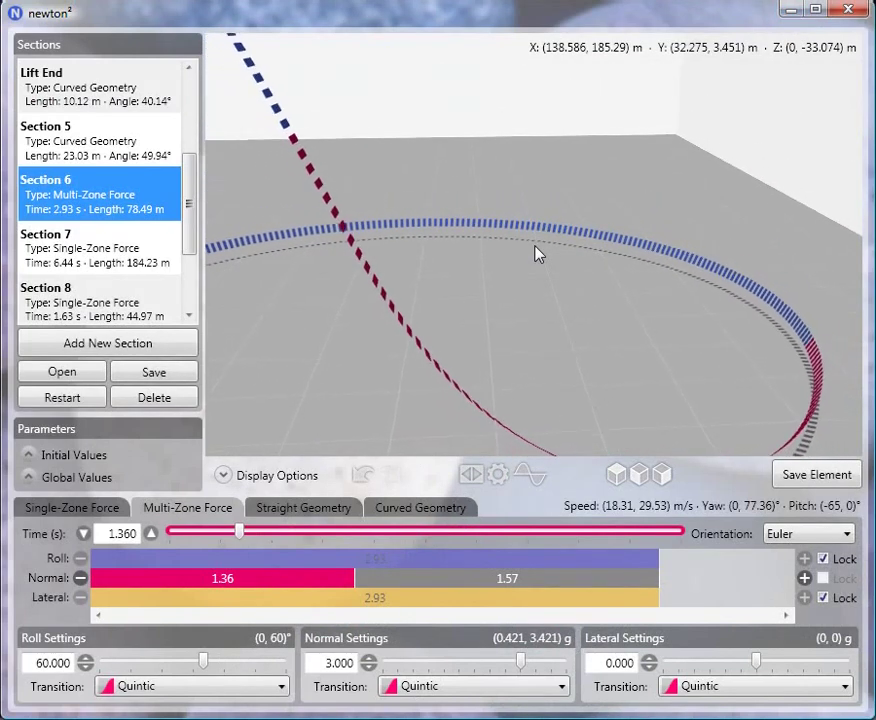
scroll(535, 251, up, 3)
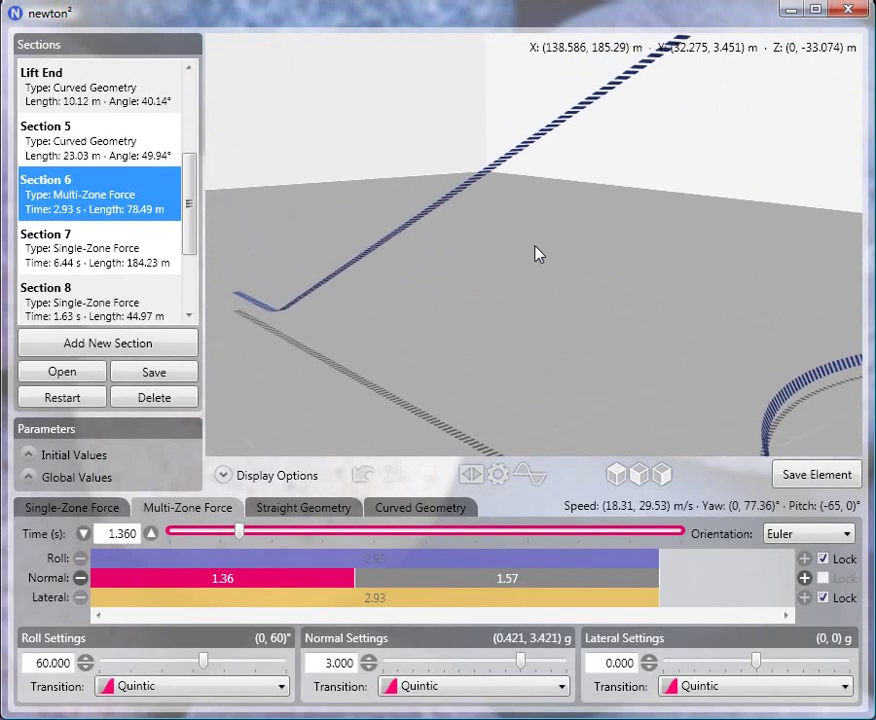
scroll(535, 253, down, 3)
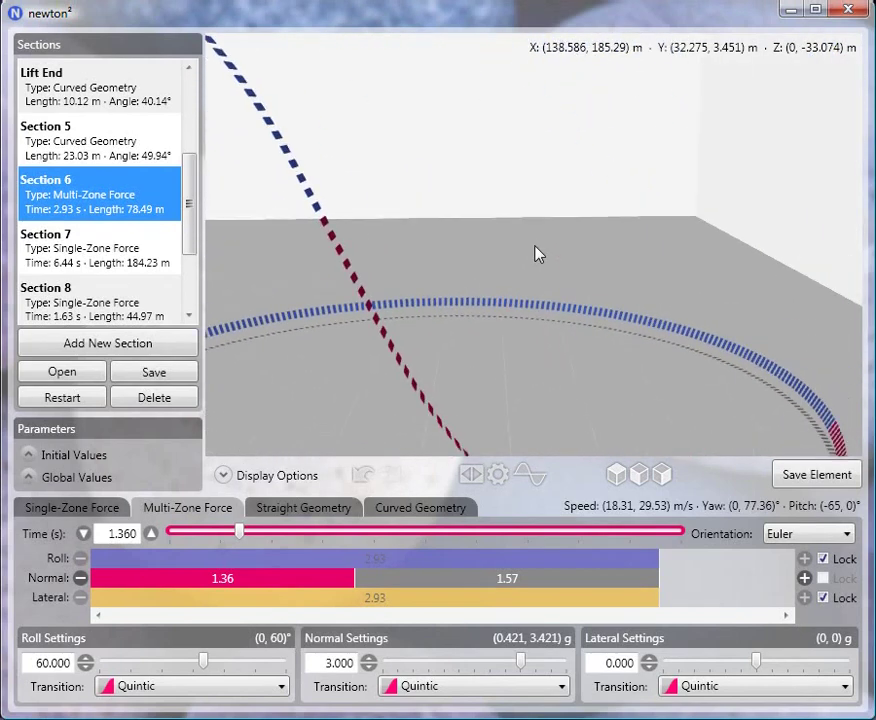
scroll(535, 252, up, 3)
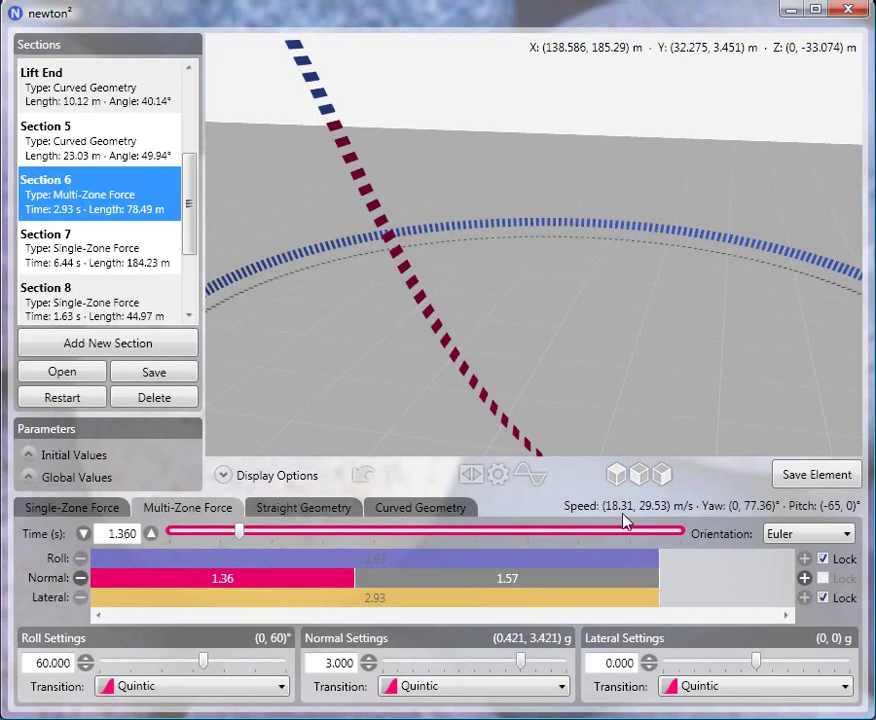
click(86, 476)
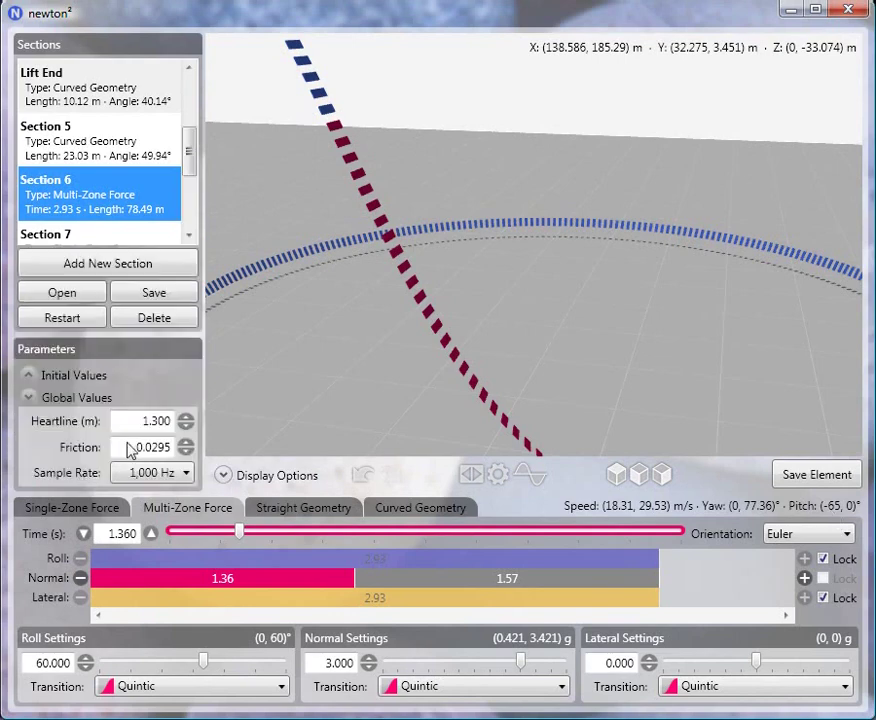
click(68, 402)
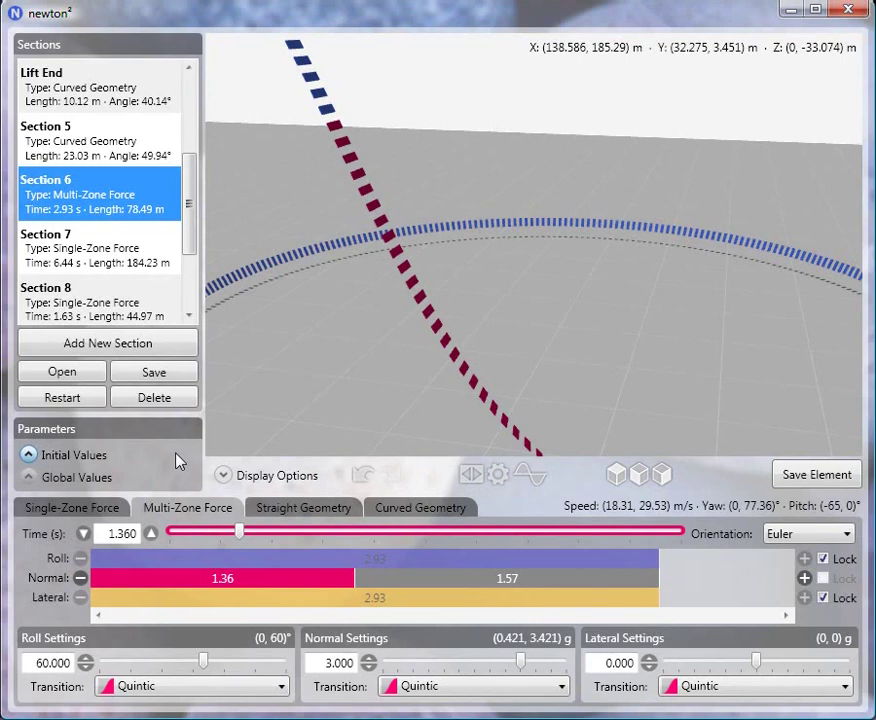
scroll(538, 250, down, 3)
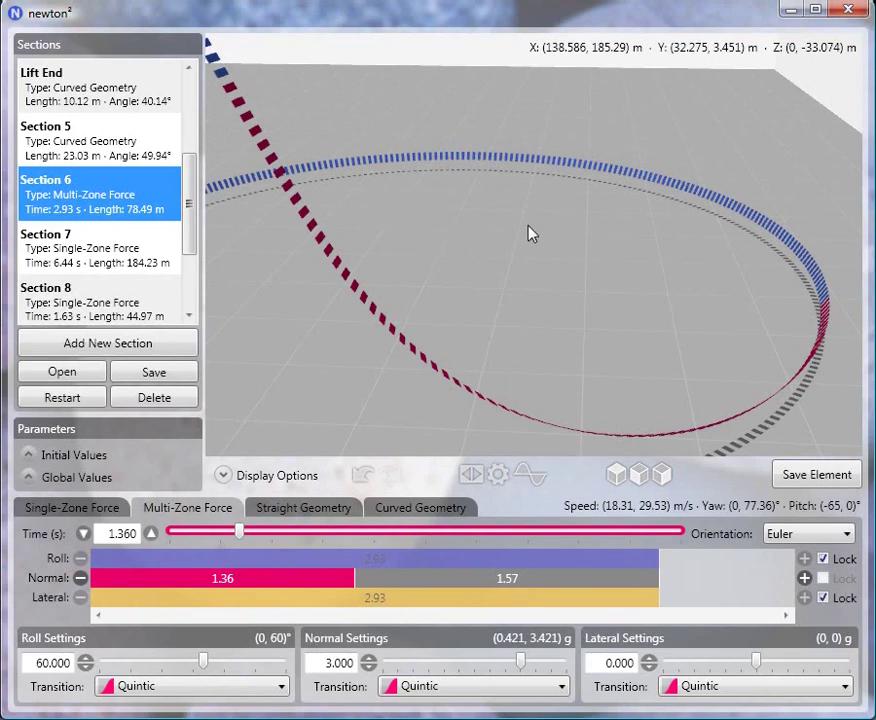
- Orbit the camera around the 60°-banked ring to see the track from another side
drag(455, 262, 540, 250)
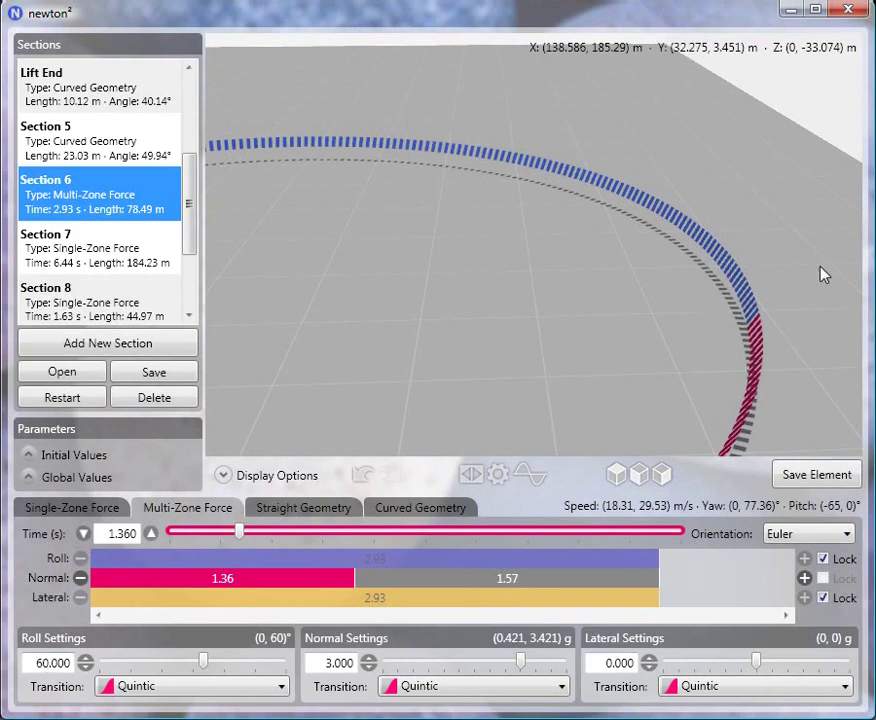
click(486, 484)
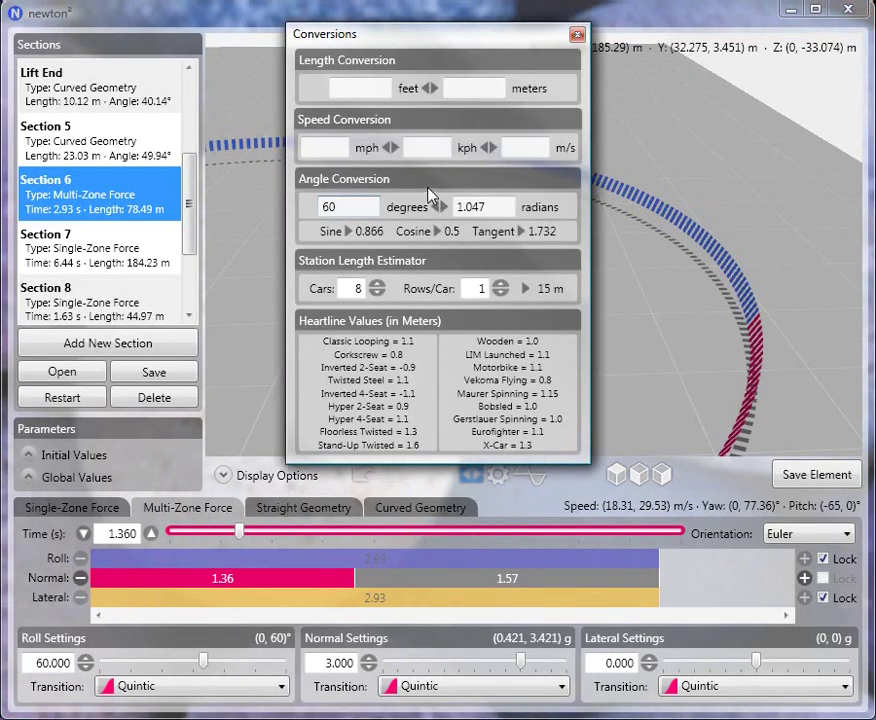
double_click(325, 208)
click(322, 207)
click(577, 34)
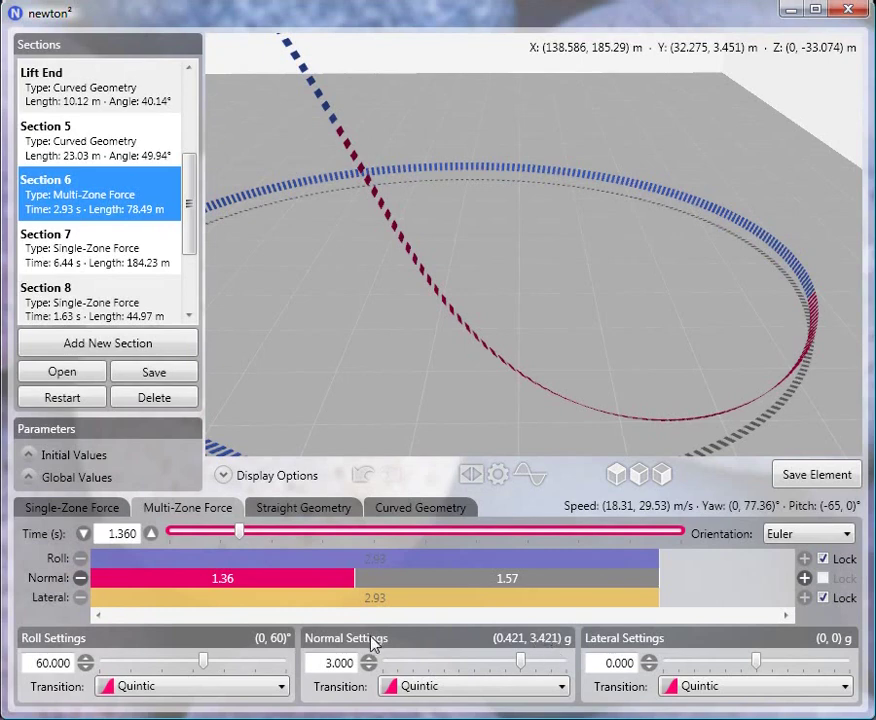
- Select the 1.57 s Normal zone to show its Quintic 3.421 g to 2 g settings
click(463, 587)
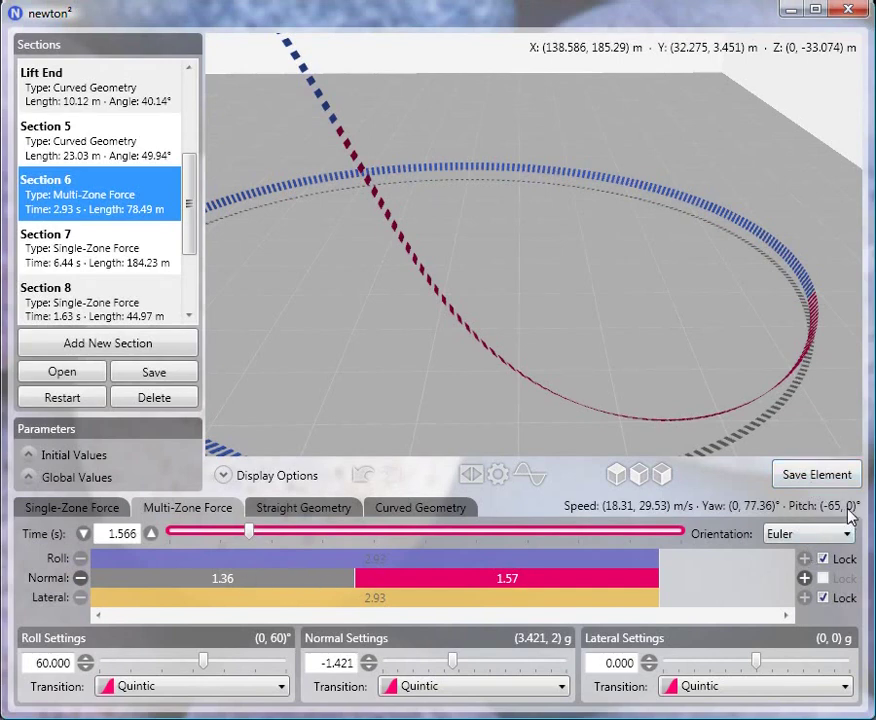
click(341, 580)
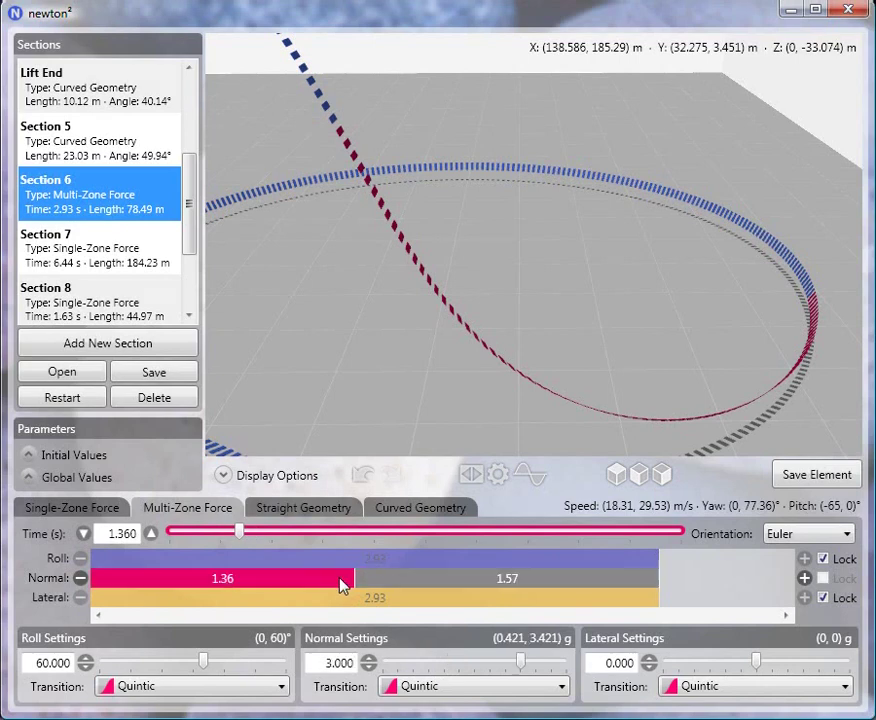
click(389, 583)
click(286, 588)
mouse_move(240, 535)
mouse_down()
mouse_move(248, 531)
mouse_move(226, 531)
mouse_up()
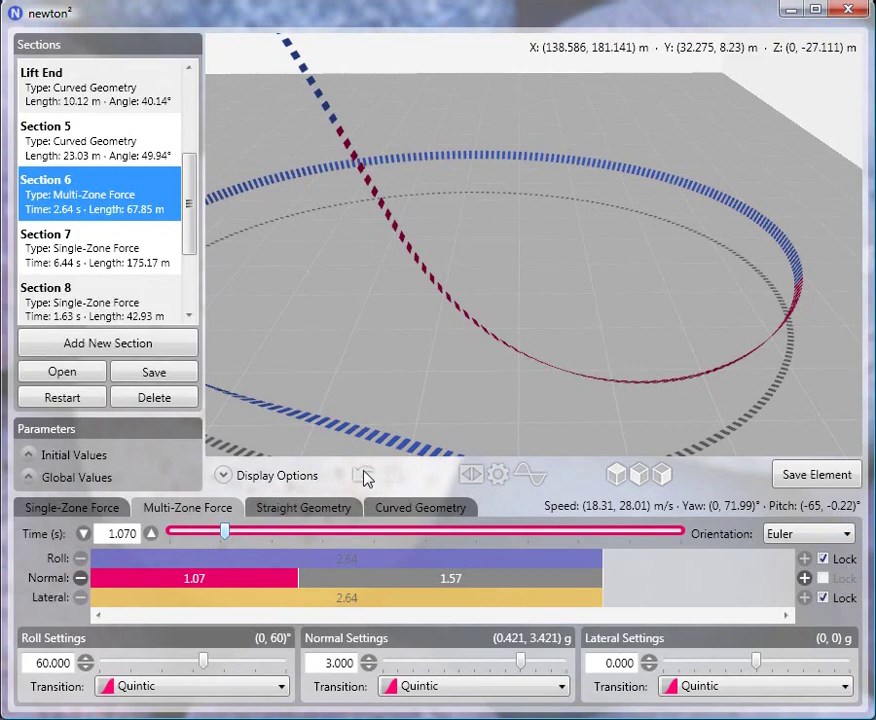
scroll(415, 555, up, 3)
click(470, 582)
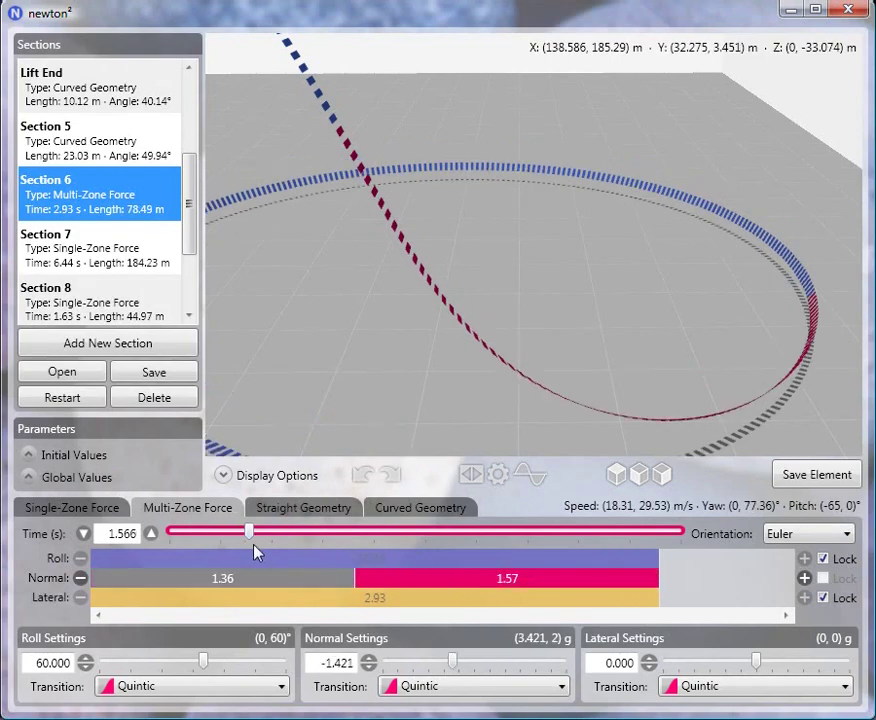
mouse_move(250, 532)
mouse_down()
mouse_move(258, 532)
mouse_move(247, 532)
mouse_up()
click(364, 477)
click(213, 585)
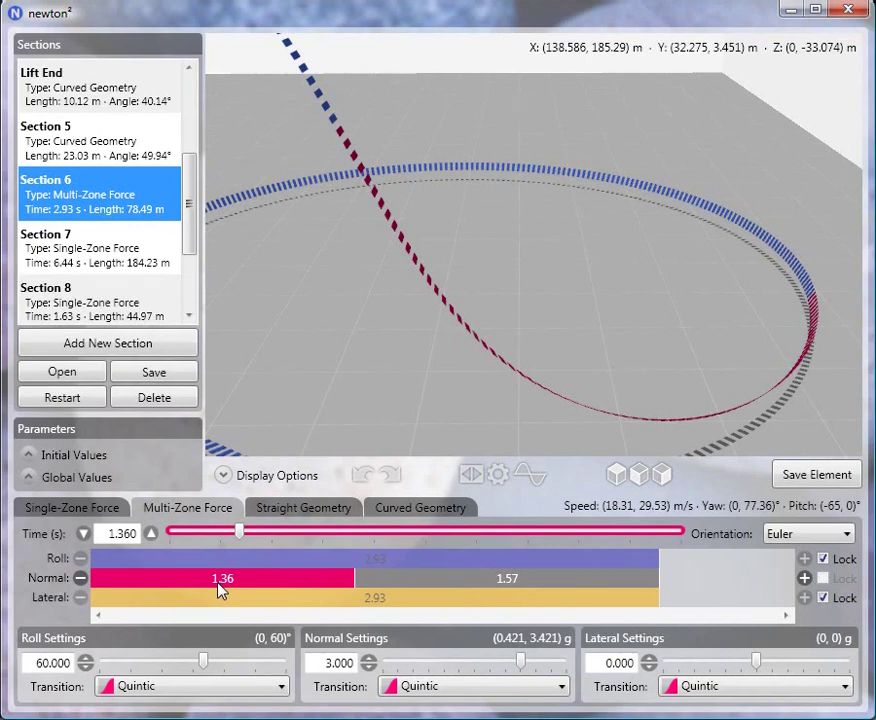
- Nudge the normal zone's Time up and down by 0.001 s, settling on 1.566 s
click(445, 582)
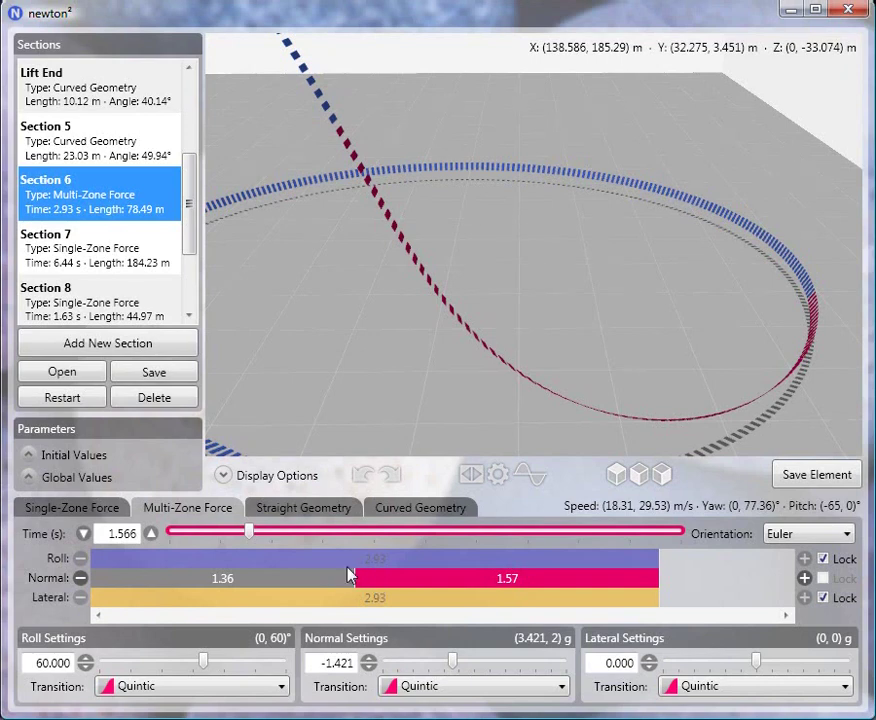
click(151, 534)
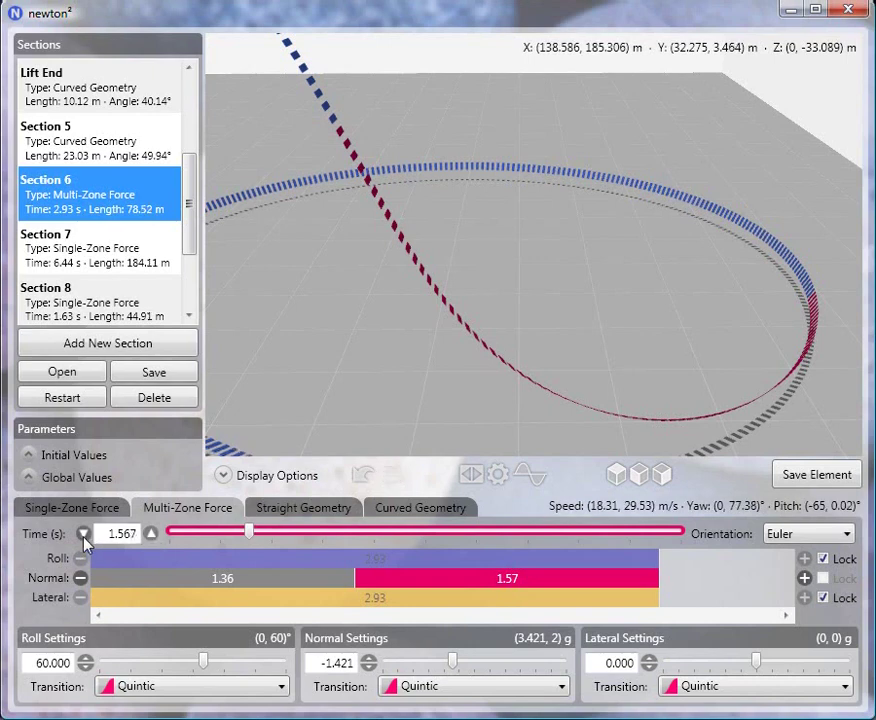
click(83, 535)
click(83, 535)
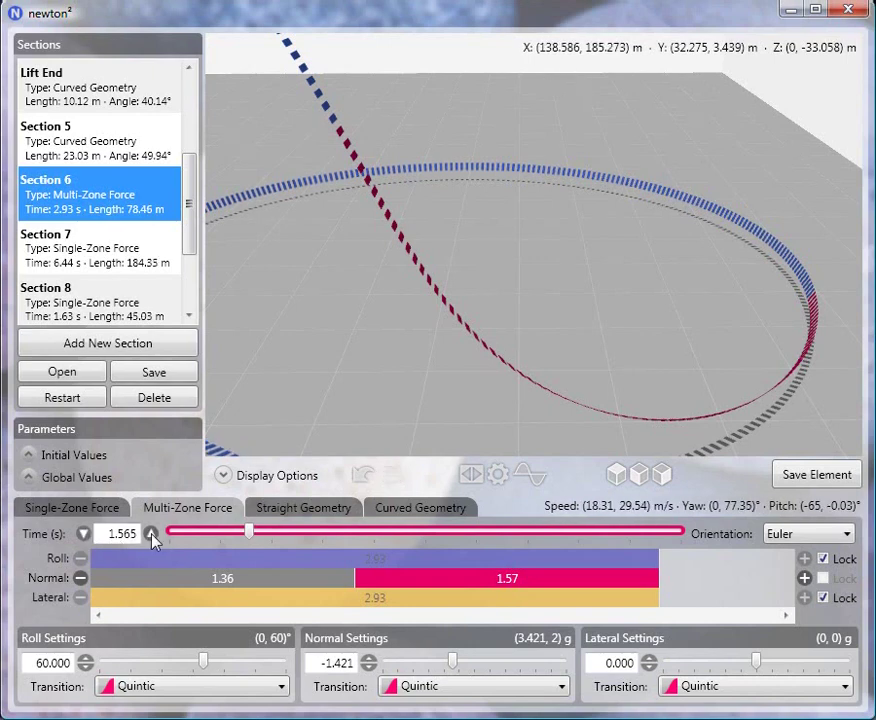
click(151, 534)
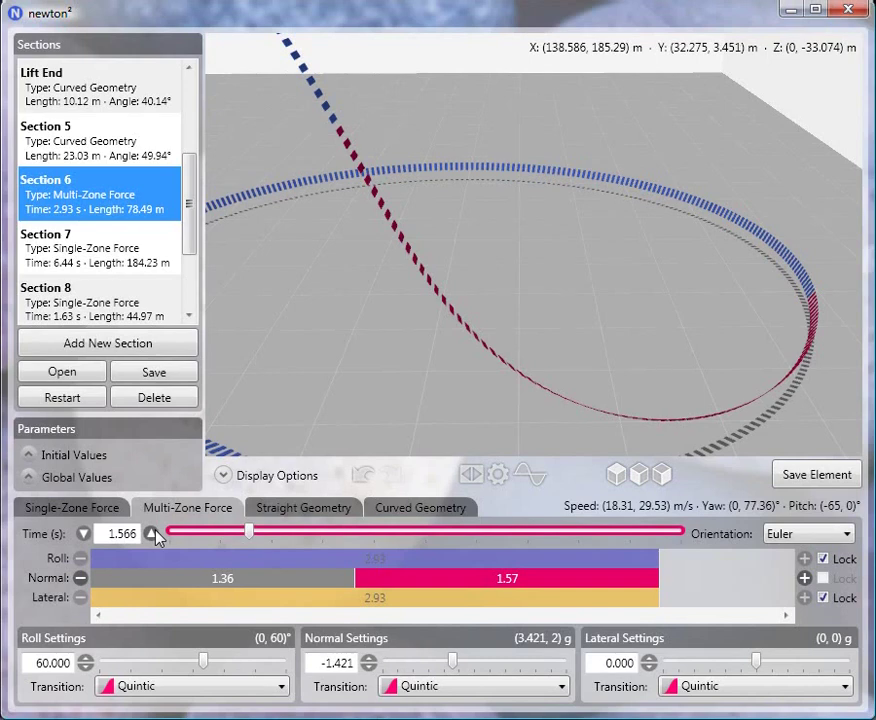
click(151, 534)
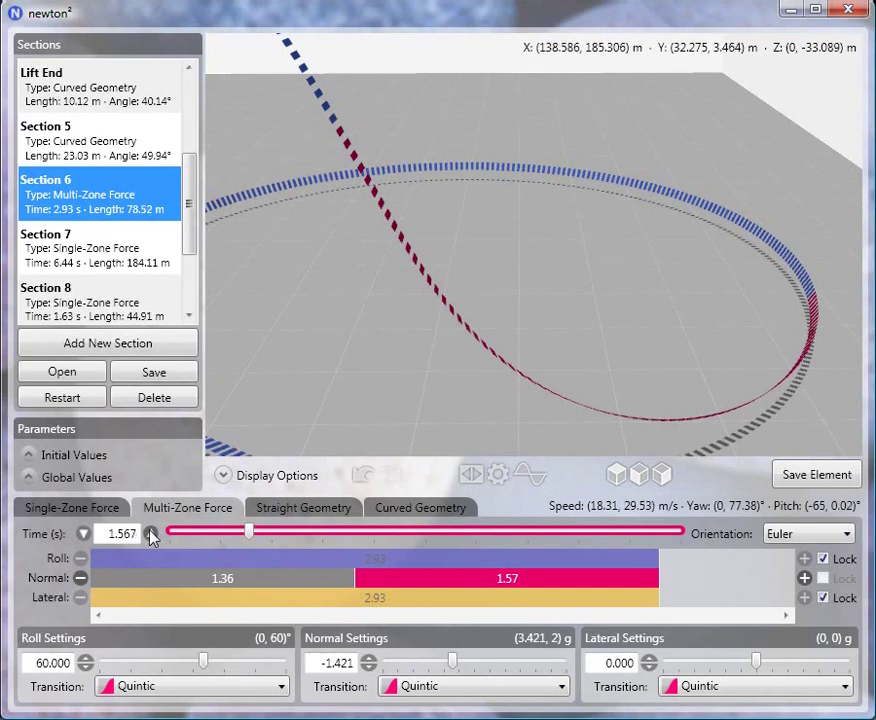
click(151, 534)
click(151, 534)
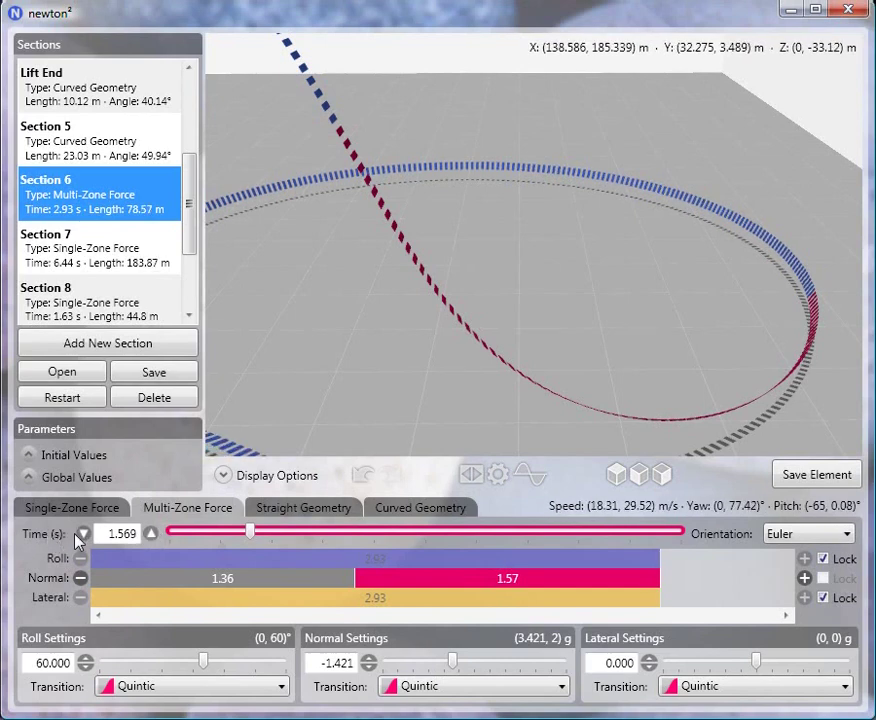
click(83, 533)
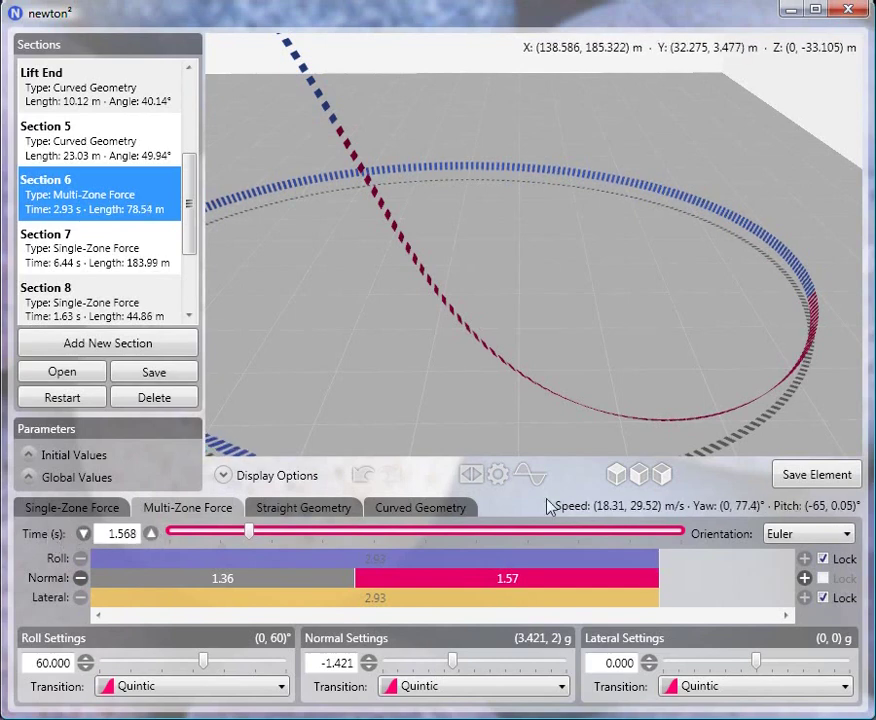
click(83, 533)
click(83, 533)
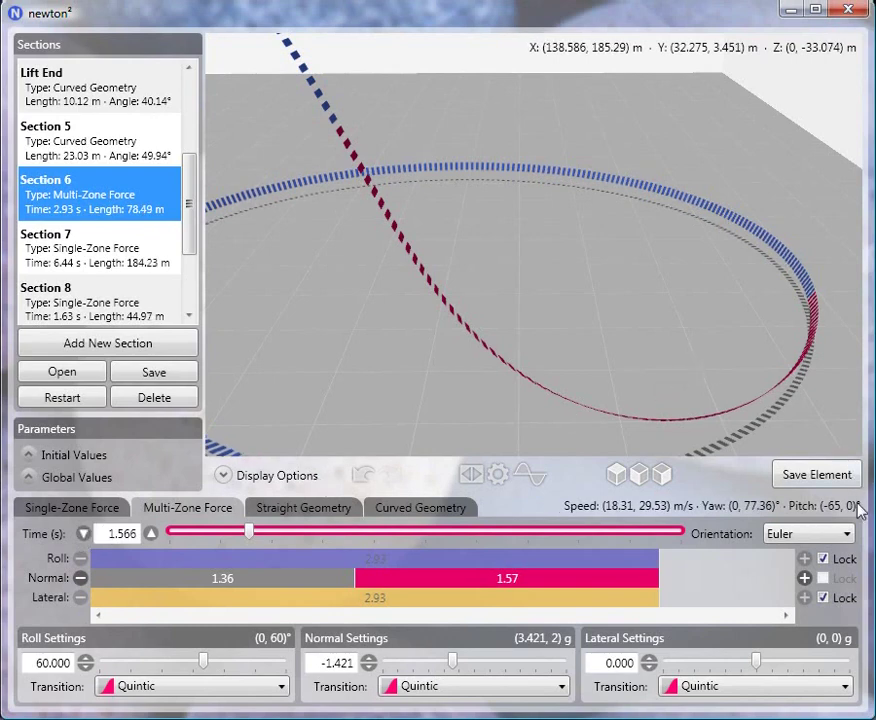
right_drag(757, 317, 538, 252)
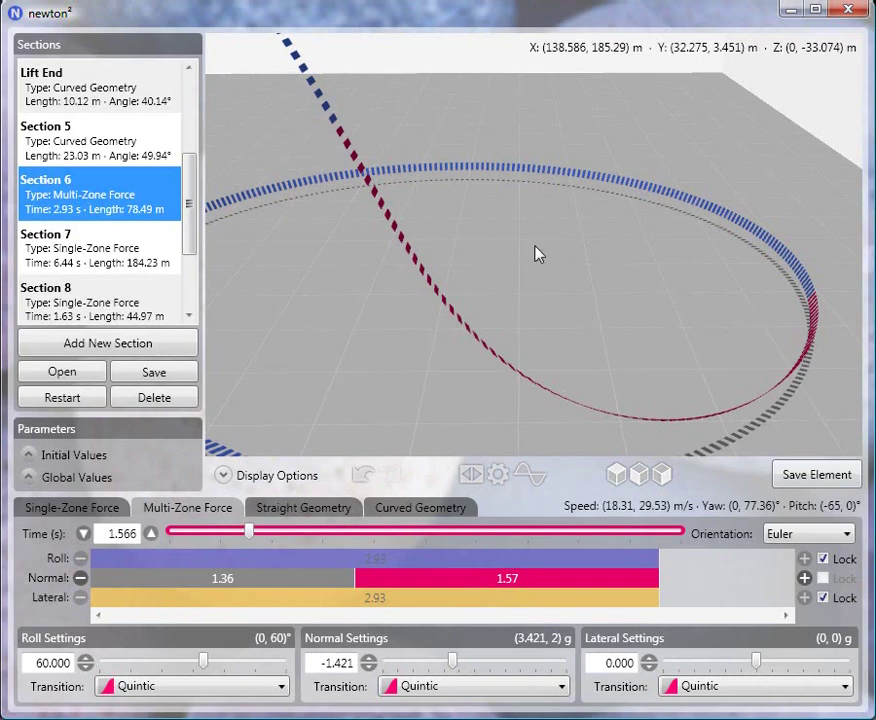
- Inspect Section 7 from several angles around the loop, then display Section 8's single-zone settings
click(124, 260)
scroll(535, 291, up, 3)
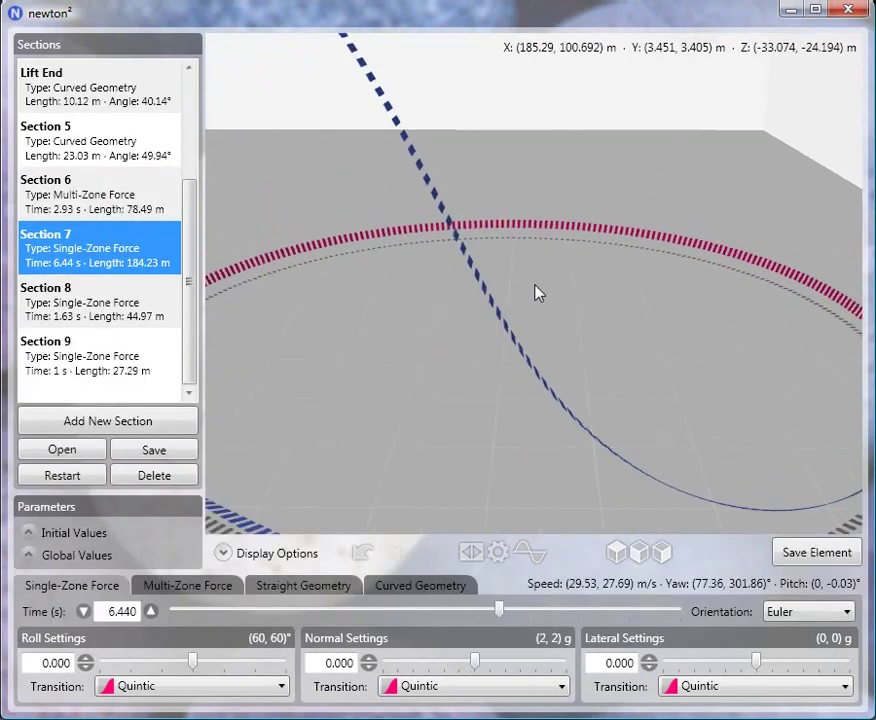
scroll(537, 292, down, 2)
right_drag(537, 292, 350, 418)
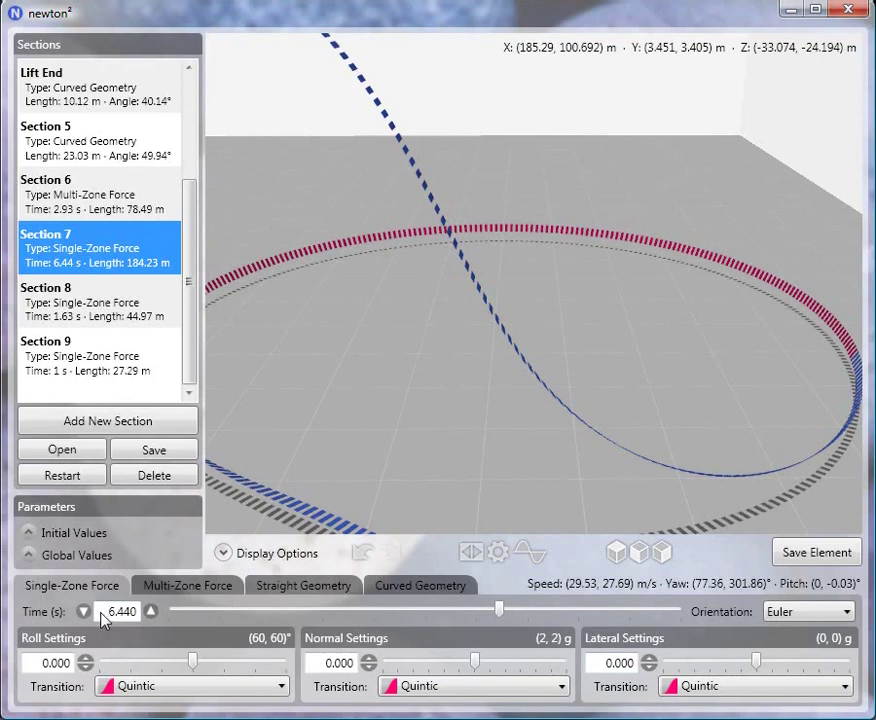
drag(657, 272, 538, 292)
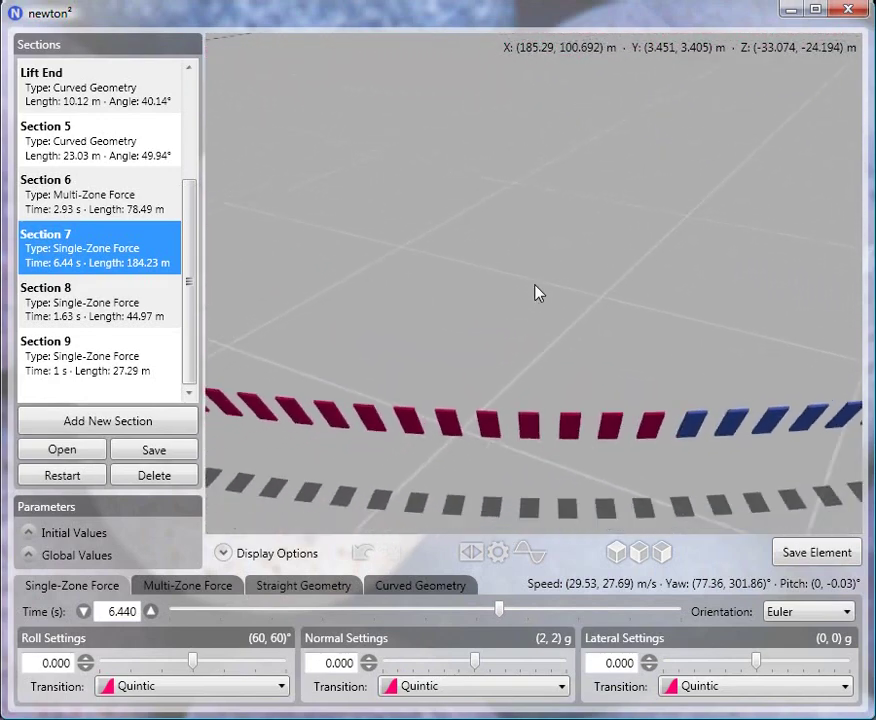
click(135, 318)
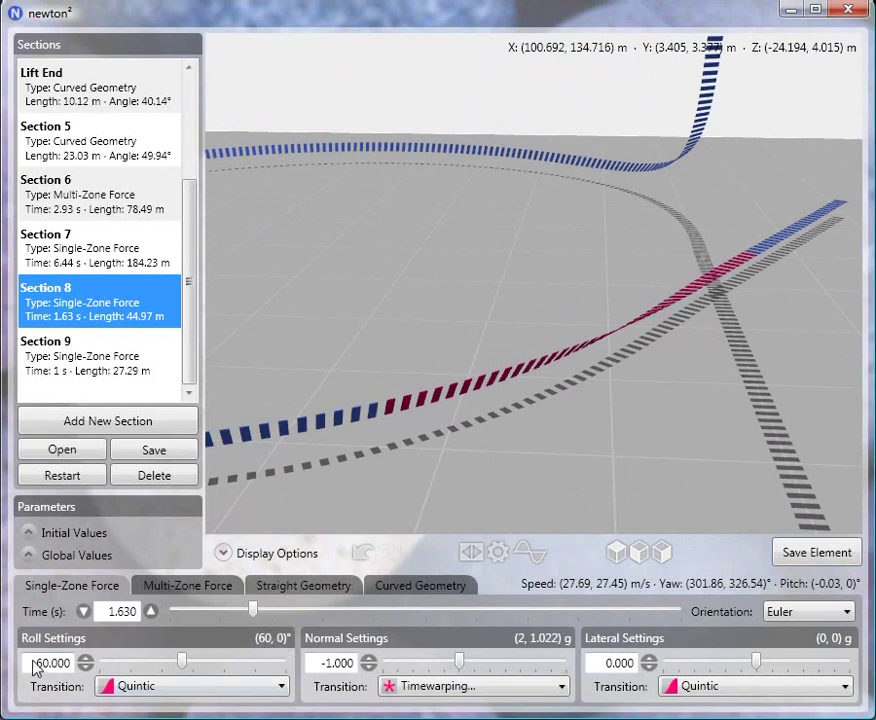
- Change Section 8's roll value to -60.000
text(-)
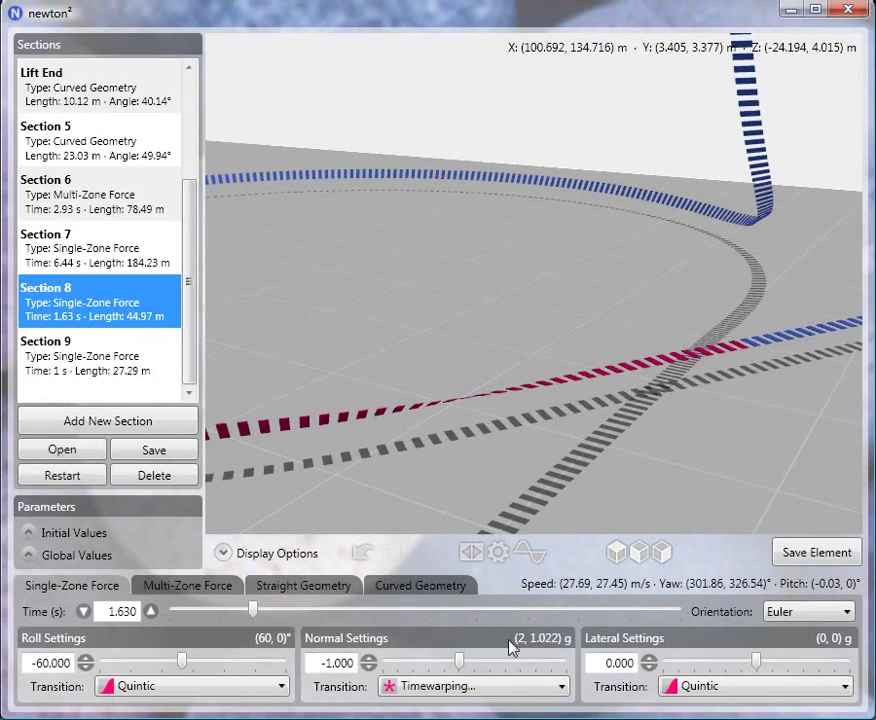
- Set Section 8's normal-force transition to Quintic, easing from 2 g to 1 g over 44.69 m
click(512, 689)
click(504, 688)
click(442, 688)
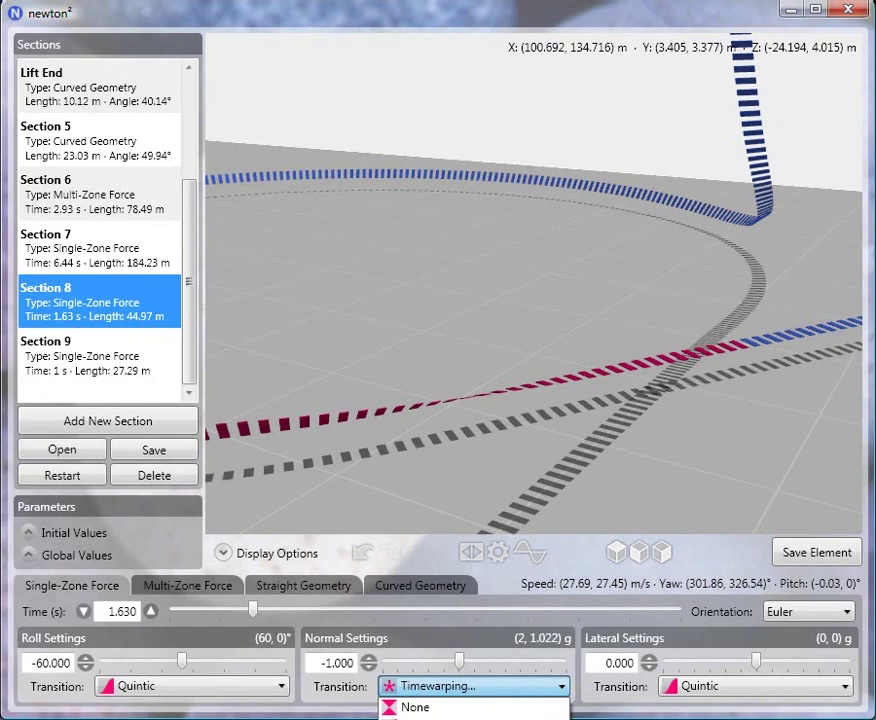
click(430, 716)
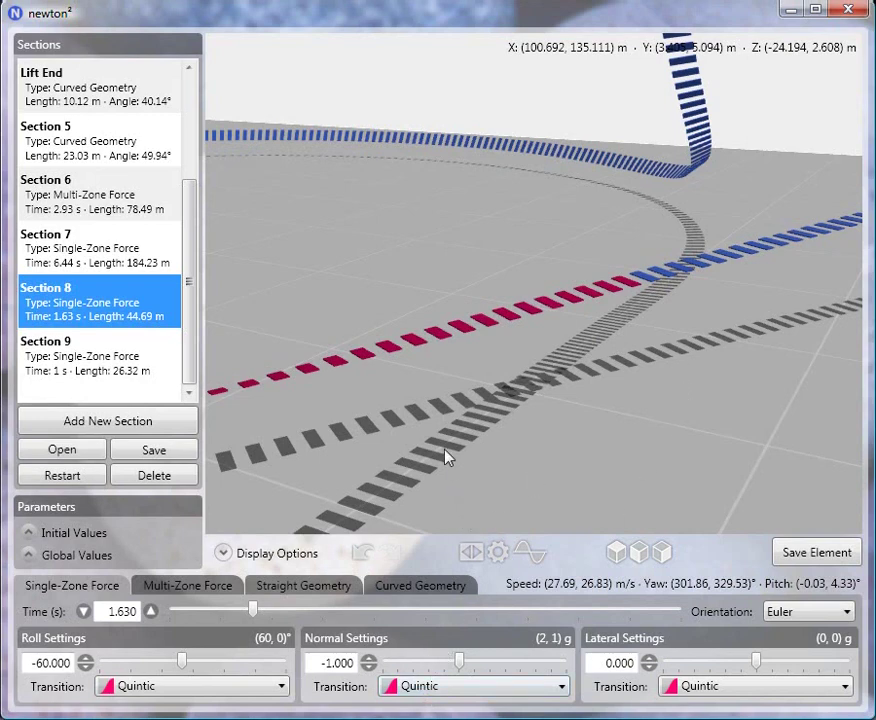
key(Left)
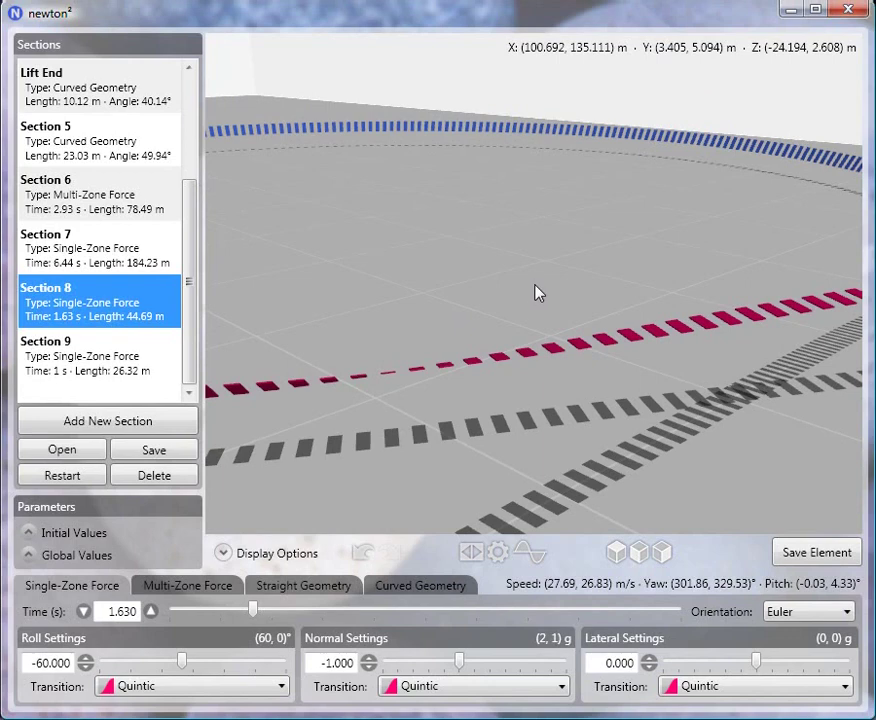
key(Right)
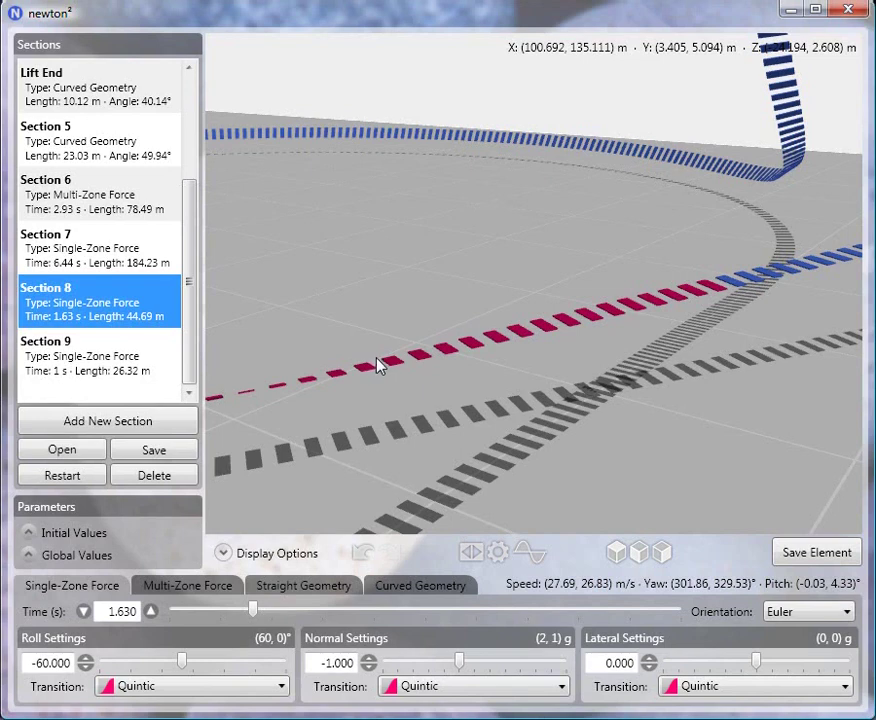
- Switch Section 8's normal transition to a Timewarping Hybrid curve with Blending -38.5
click(436, 697)
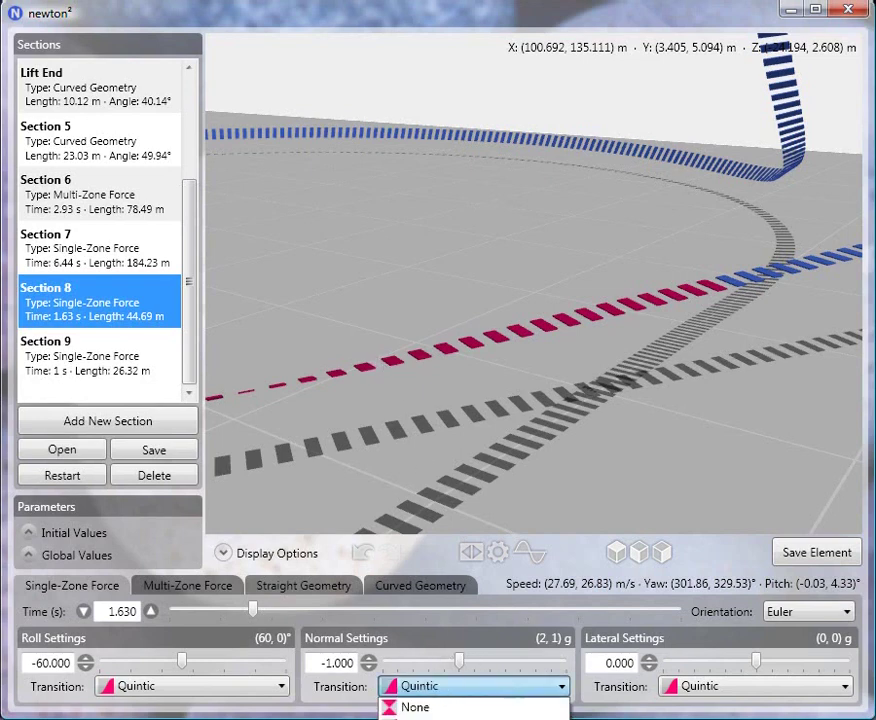
click(440, 687)
drag(268, 385, 366, 197)
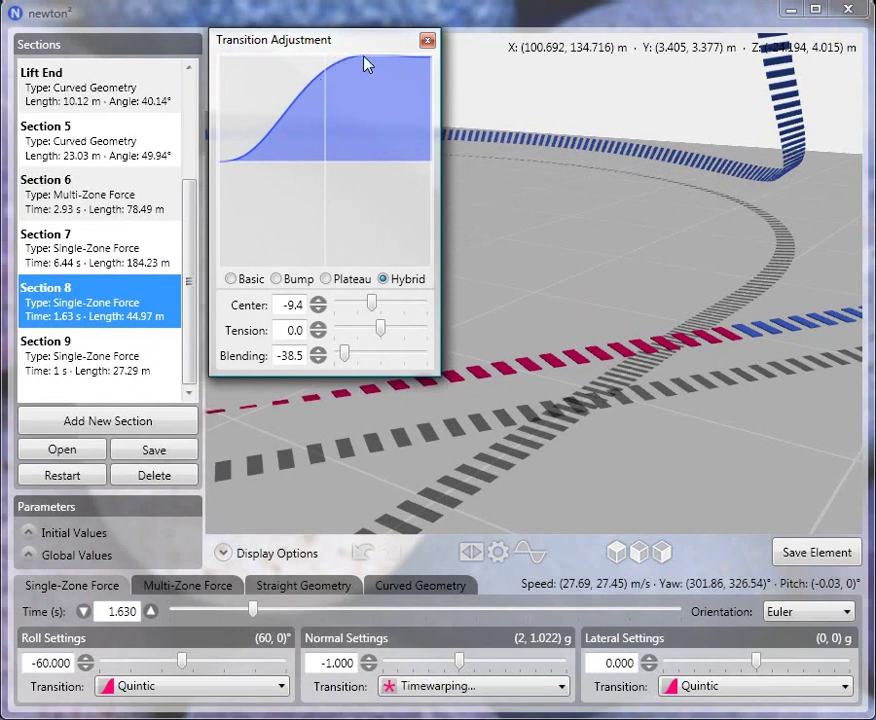
click(250, 281)
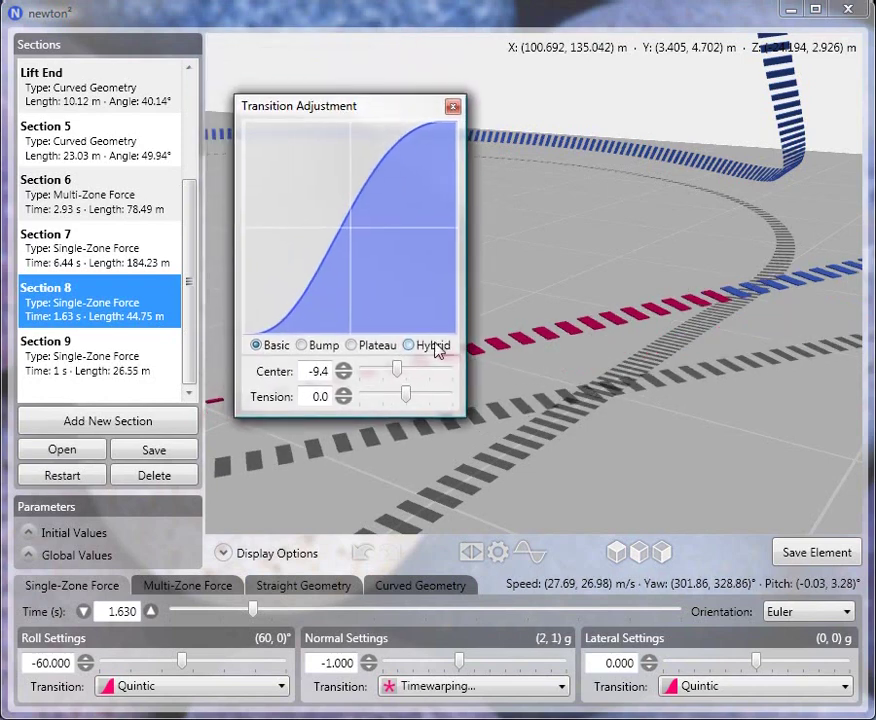
click(435, 345)
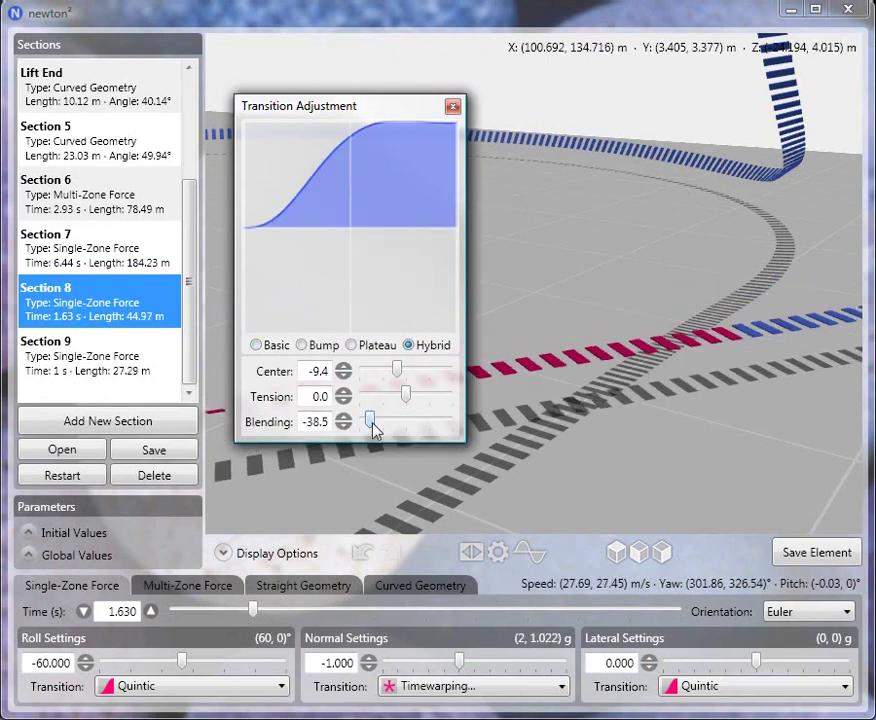
mouse_move(372, 423)
mouse_down()
mouse_move(421, 420)
mouse_move(438, 407)
mouse_move(354, 416)
mouse_move(383, 415)
mouse_move(358, 414)
mouse_move(371, 416)
mouse_up()
double_click(399, 372)
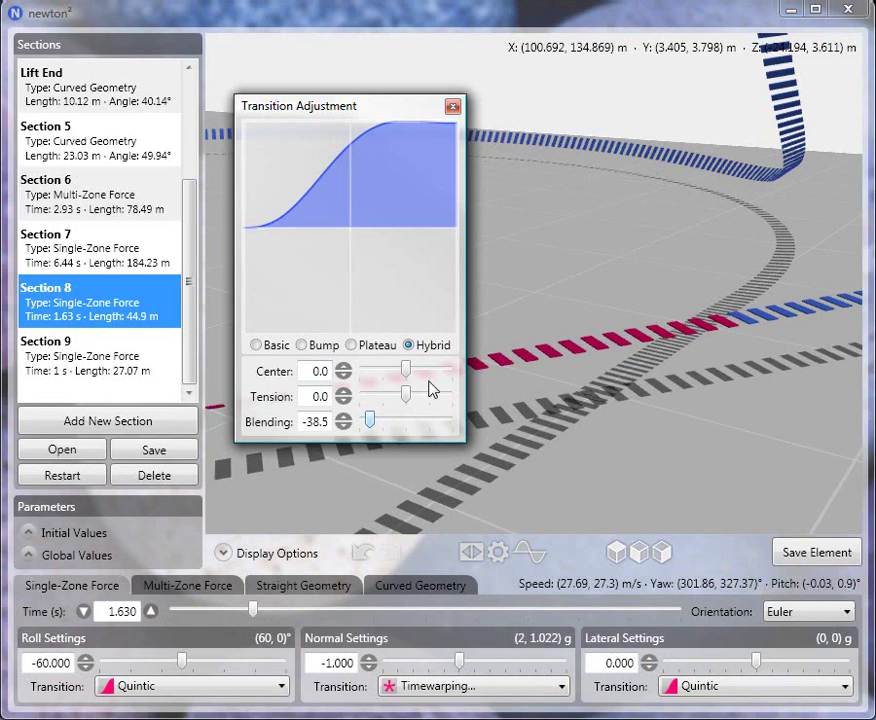
click(342, 378)
click(342, 378)
click(342, 378)
click(342, 378)
click(342, 378)
click(342, 378)
click(342, 378)
click(342, 378)
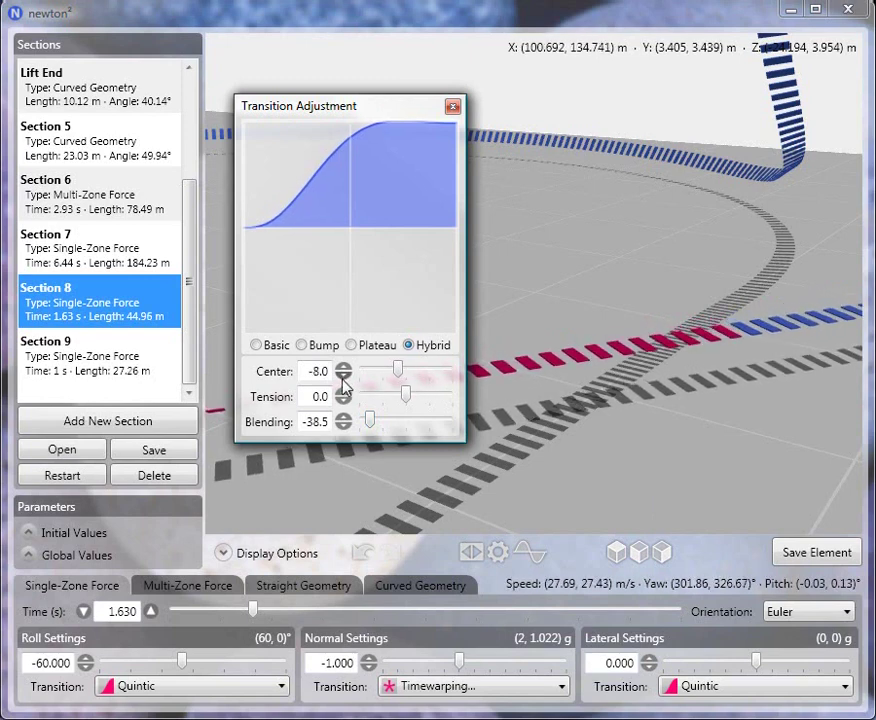
click(342, 378)
scroll(342, 385, down, 4)
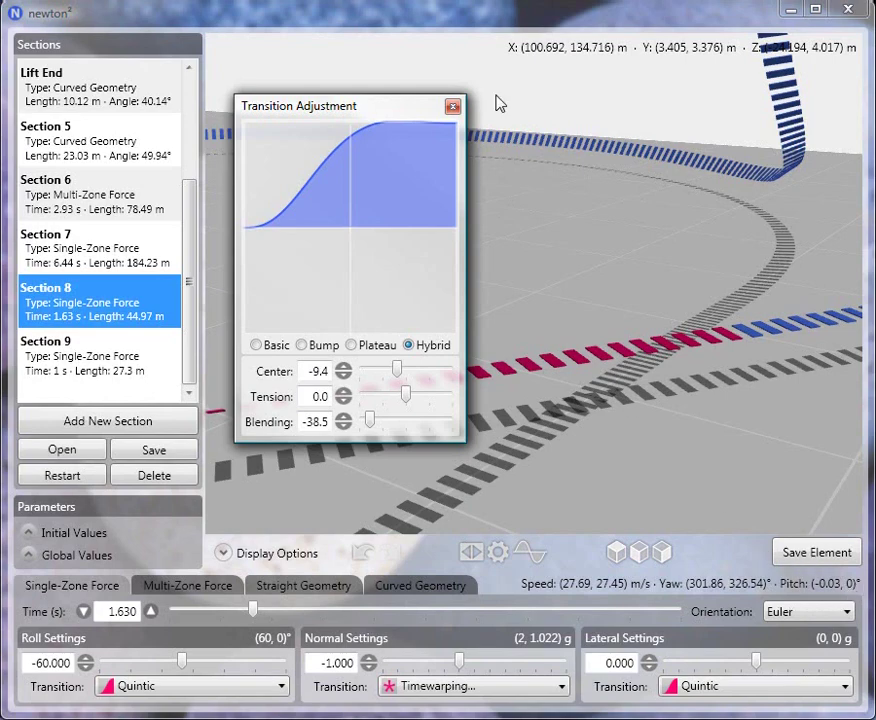
- Close the Transition Adjustment dialog, leaving Section 8 at 1.63 s over 44.97 m
click(453, 106)
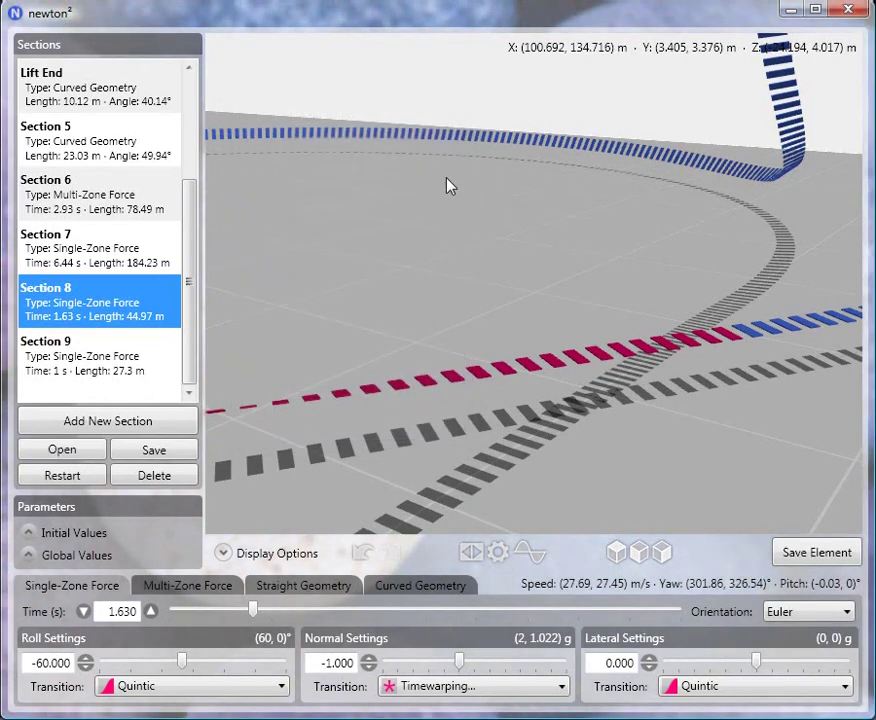